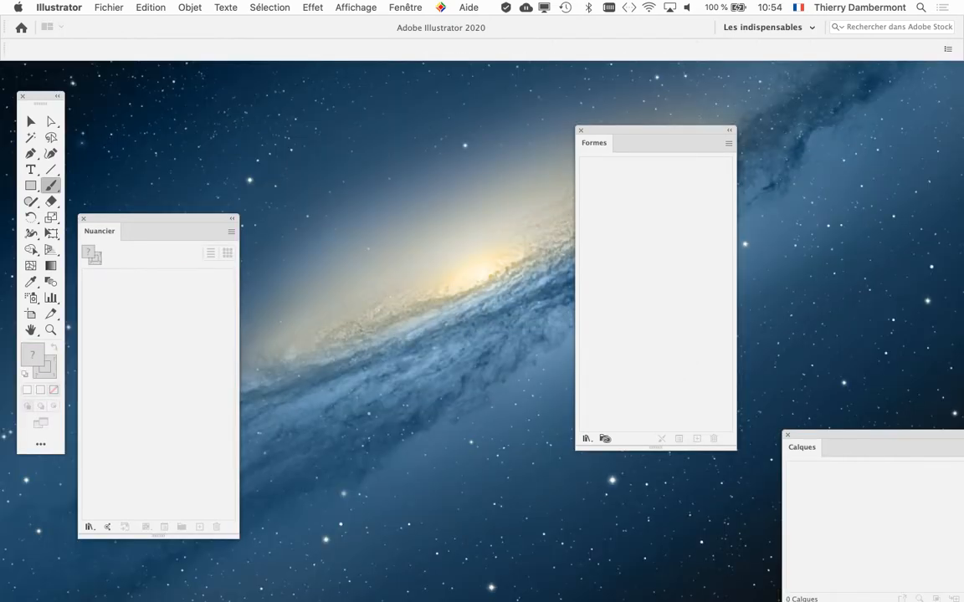
Close the floating Calques, Formes and Nuancier panels, leaving only the toolbar on the workspace.
left_click_drag(862, 436, 496, 208)
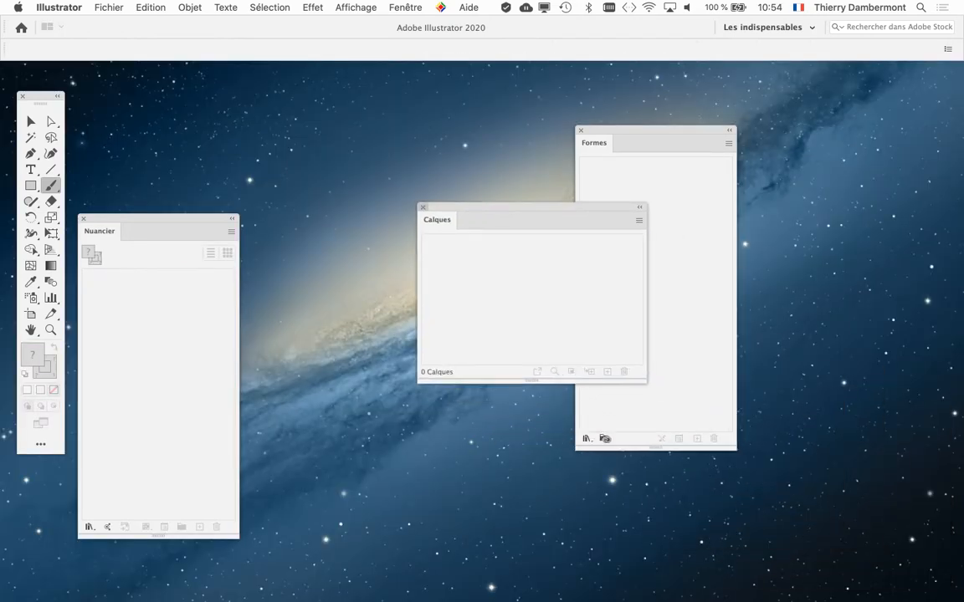
left_click(424, 207)
left_click(581, 131)
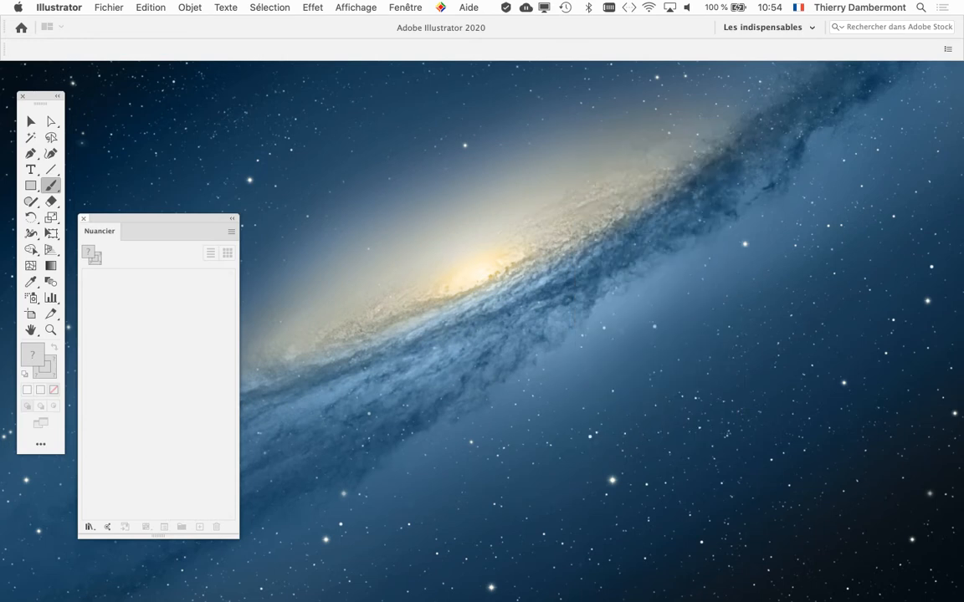
left_click(83, 218)
left_click_drag(24, 103, 33, 107)
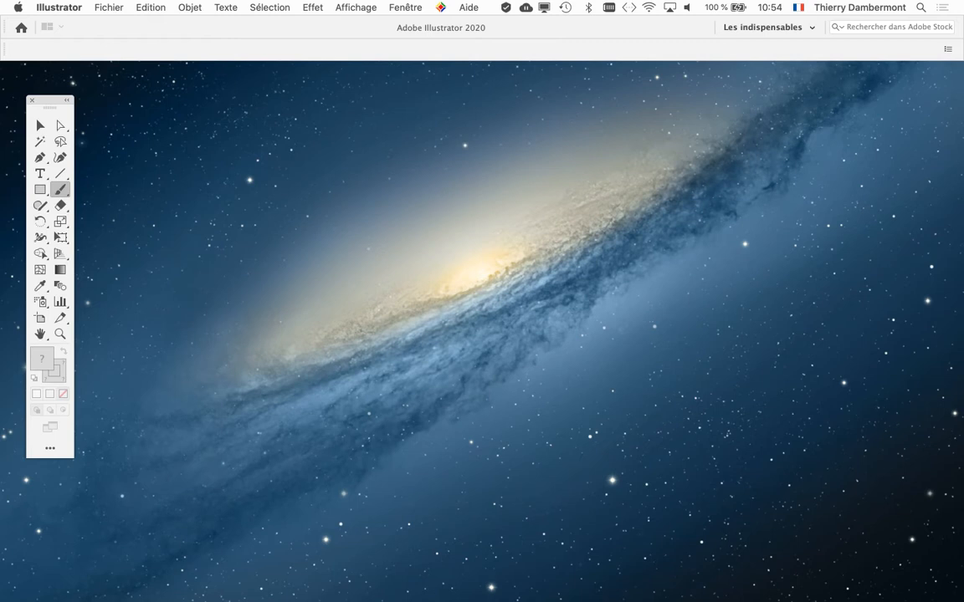
left_click(108, 7)
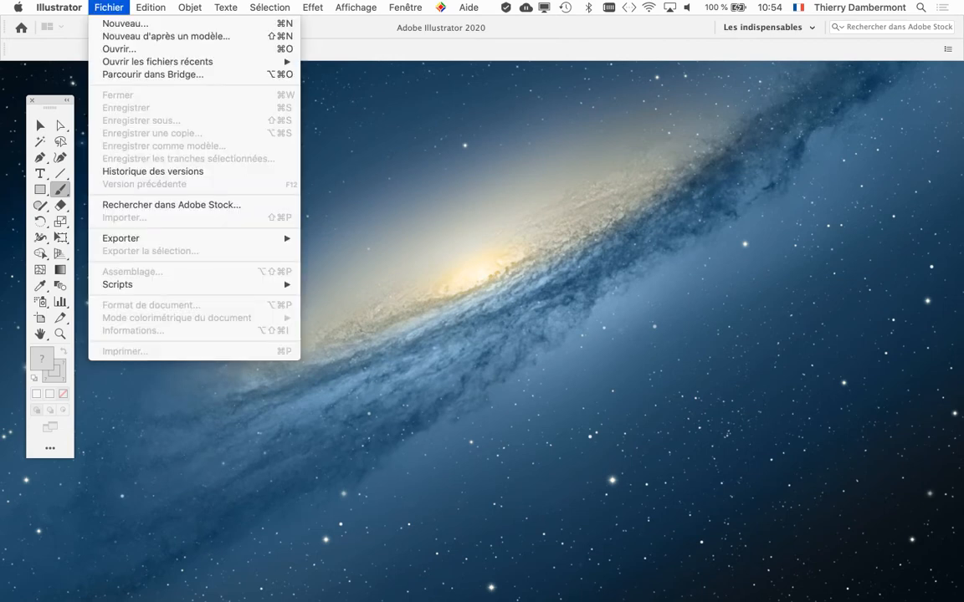
left_click(104, 21)
key("Return")
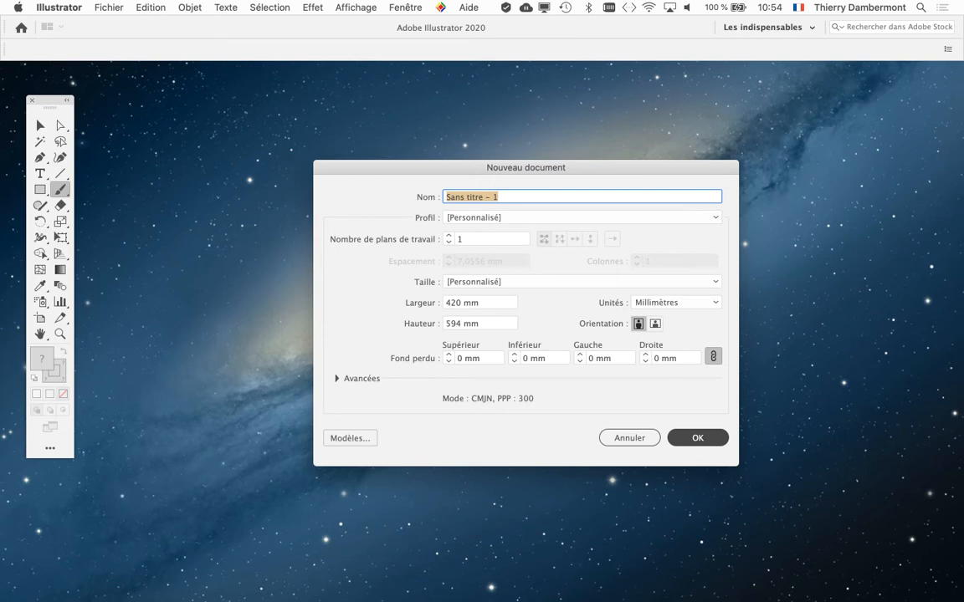
key("Escape")
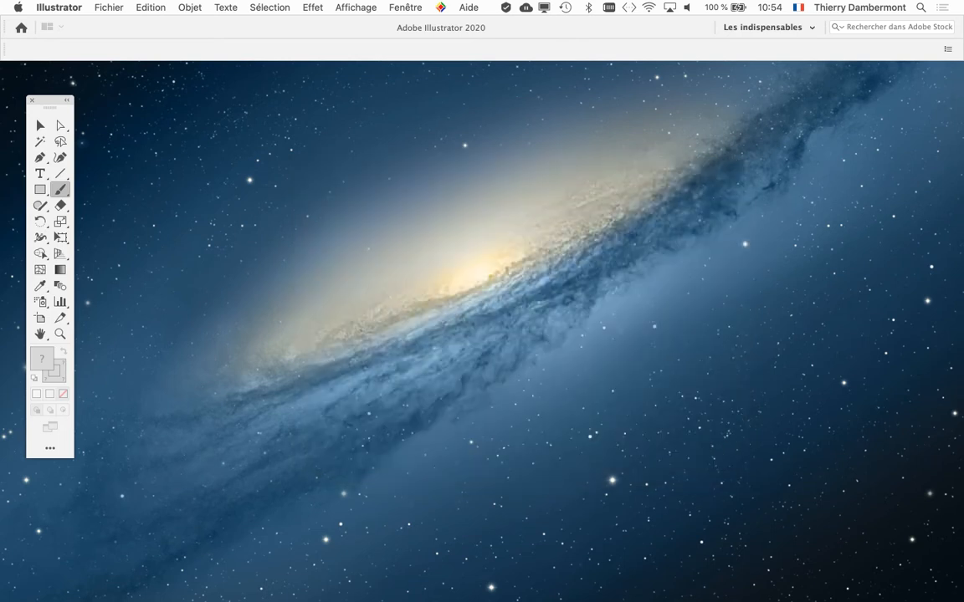
Turn off the general preference for using the legacy "Nouveau fichier" interface.
left_click(58, 7)
mouse_move(76, 43)
left_click(204, 41)
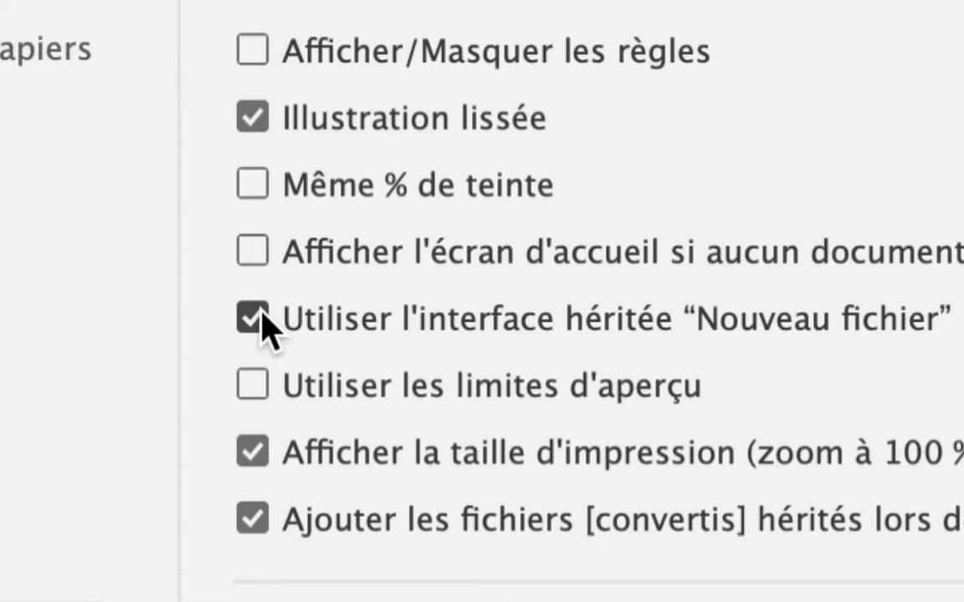
left_click(379, 329)
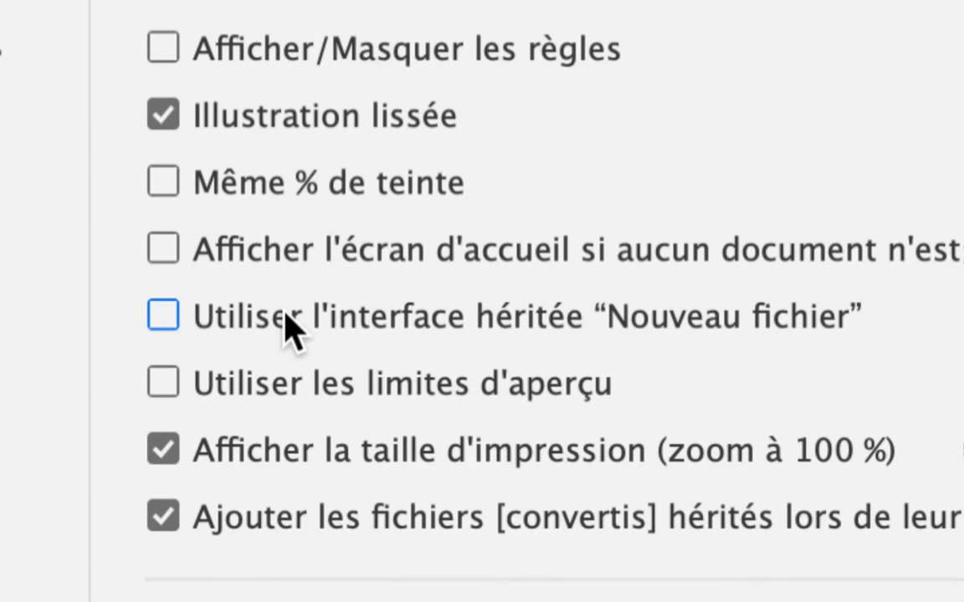
key("Return")
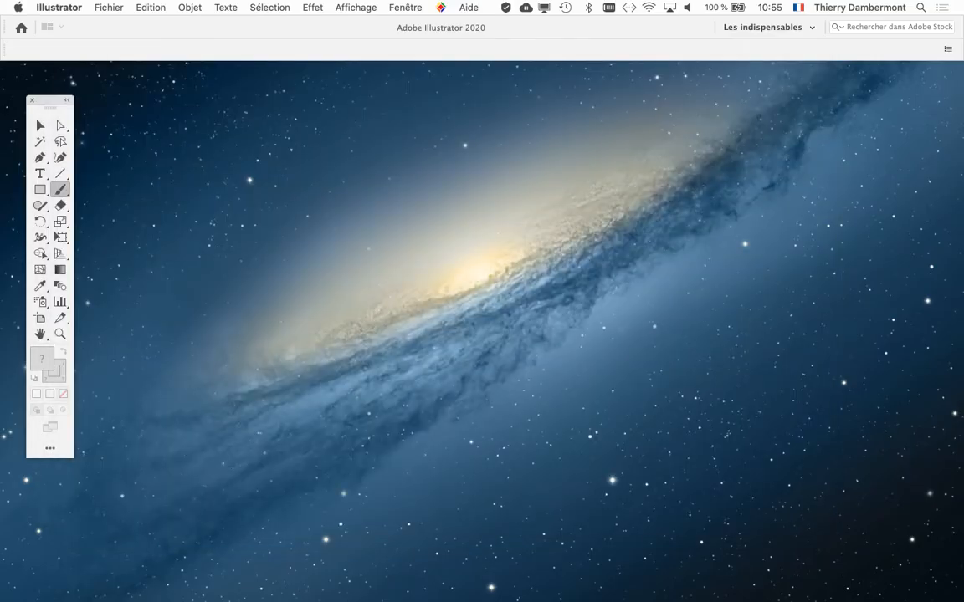
Create a new print document with the Lettre preset, 215,9 x 279,4 mm, in CMJN colour.
left_click(109, 8)
left_click(124, 23)
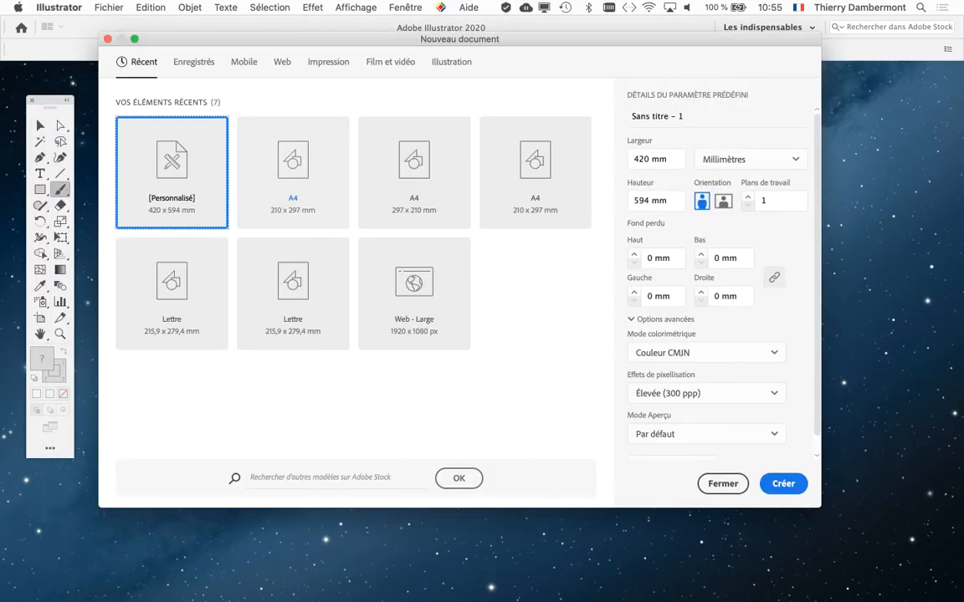
left_click_drag(393, 39, 429, 90)
left_click(365, 113)
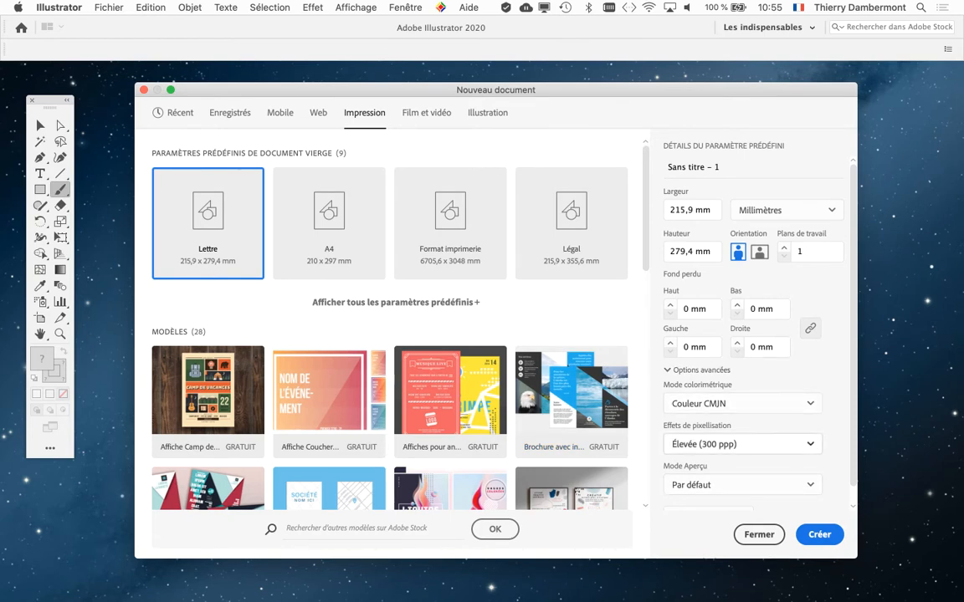
left_click(828, 533)
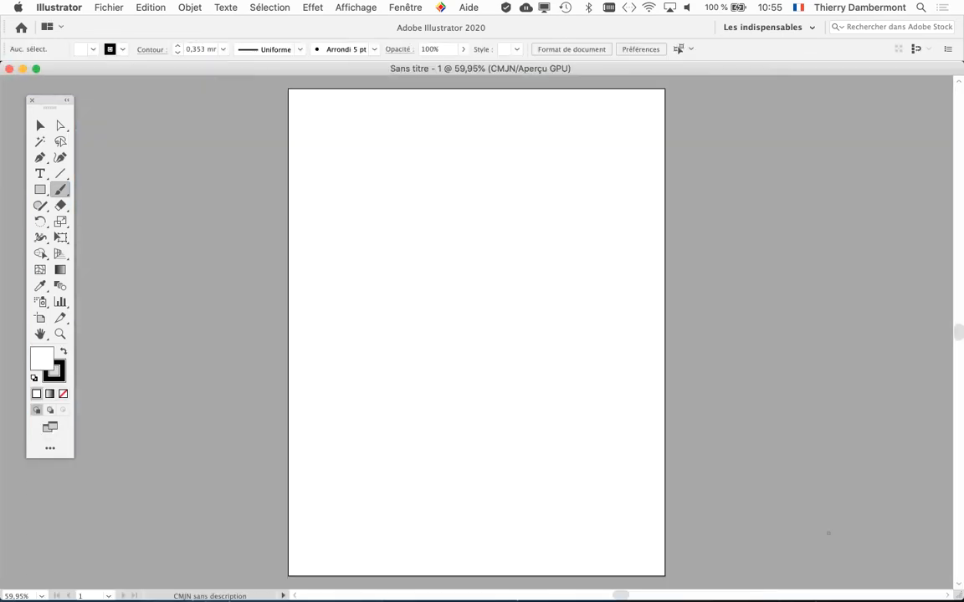
Draw a wide, thin rectangle about 134 mm by 16 mm in the upper part of the artboard.
scroll(330, 241, "right", 3)
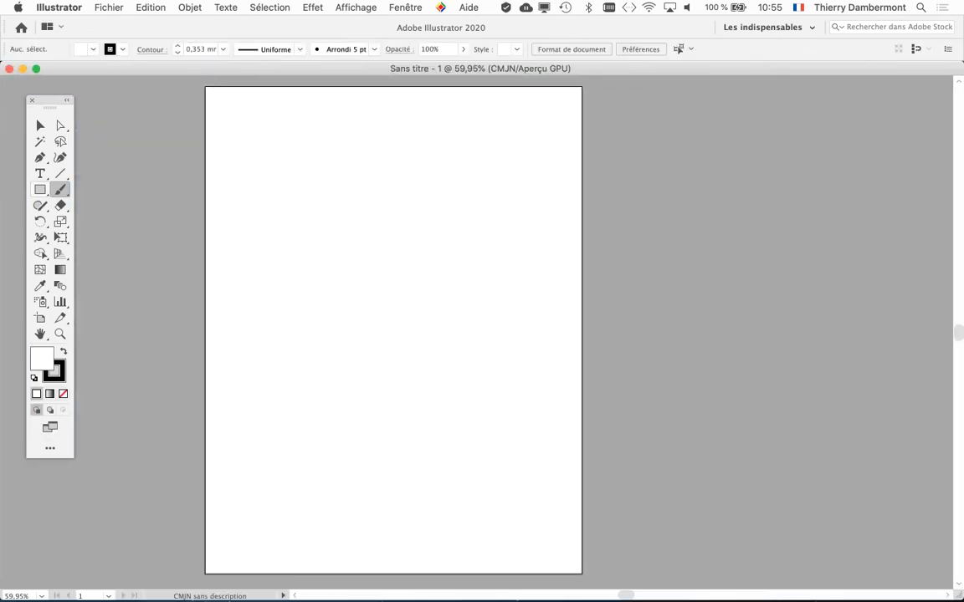
left_click_drag(50, 106, 99, 105)
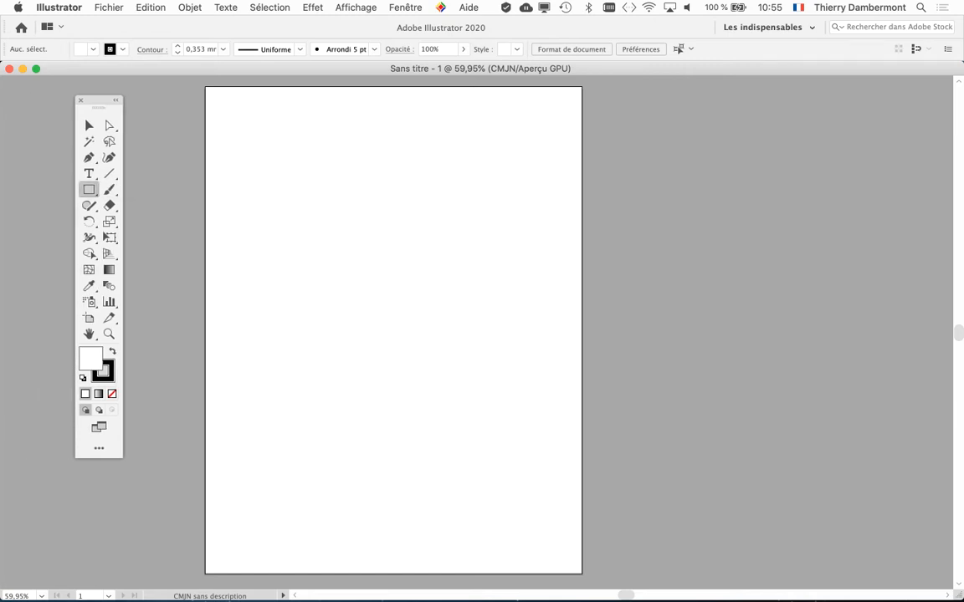
left_click(87, 189)
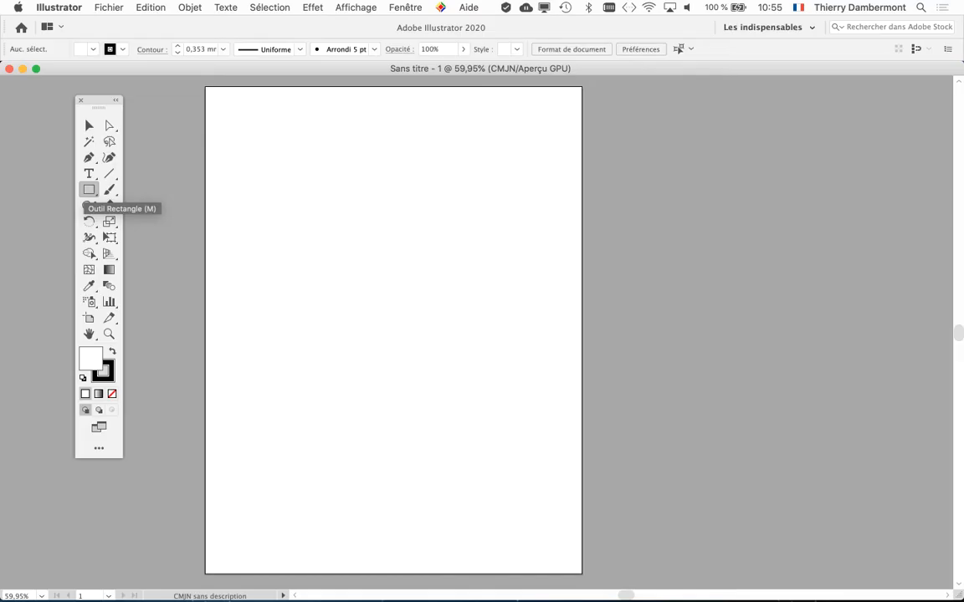
left_click_drag(279, 188, 514, 215)
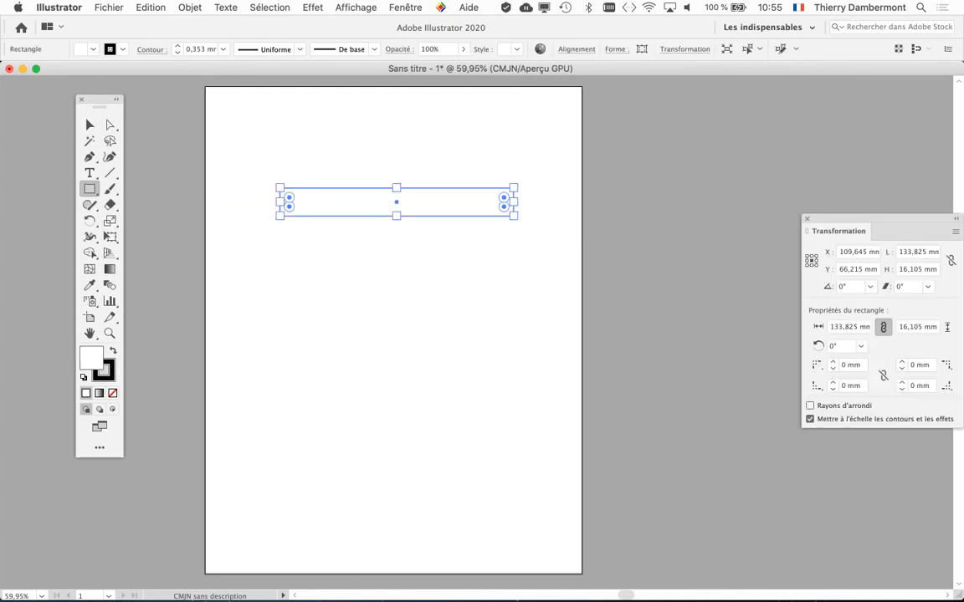
Swap the thin rectangle's fill and stroke so its fill is black, and set its stroke to none.
left_click_drag(94, 107, 185, 94)
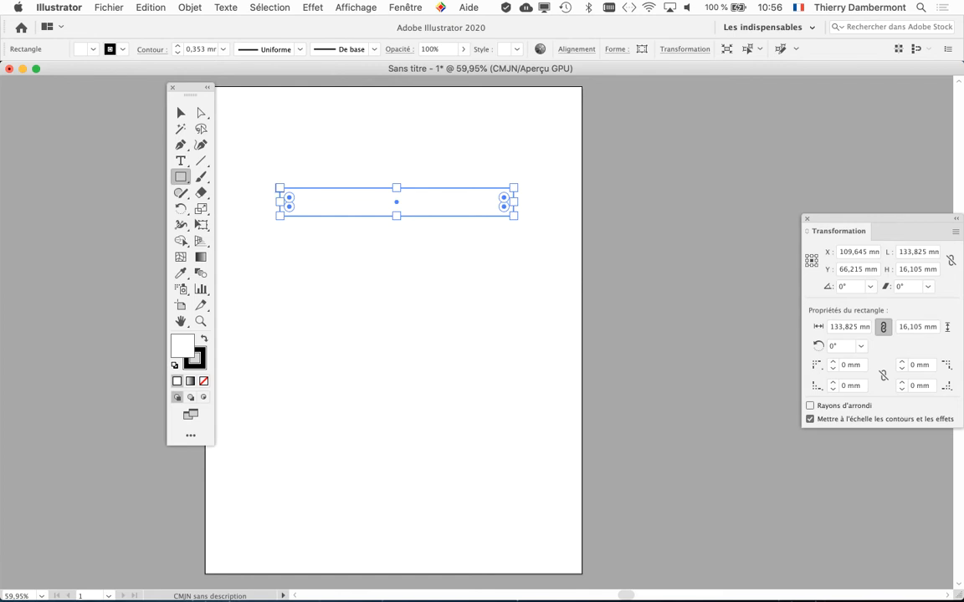
left_click_drag(191, 95, 158, 97)
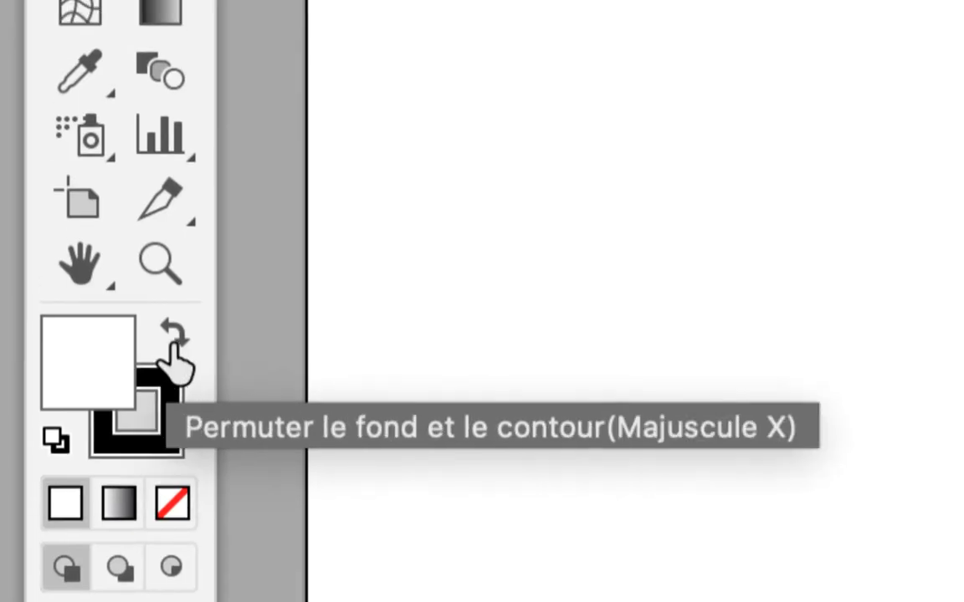
left_click(173, 344)
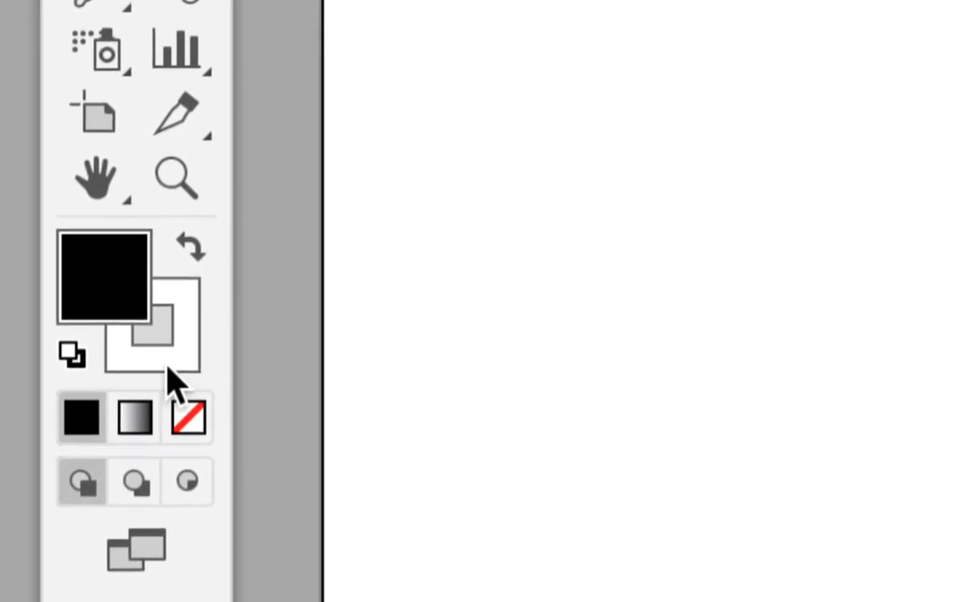
left_click(167, 368)
left_click(189, 418)
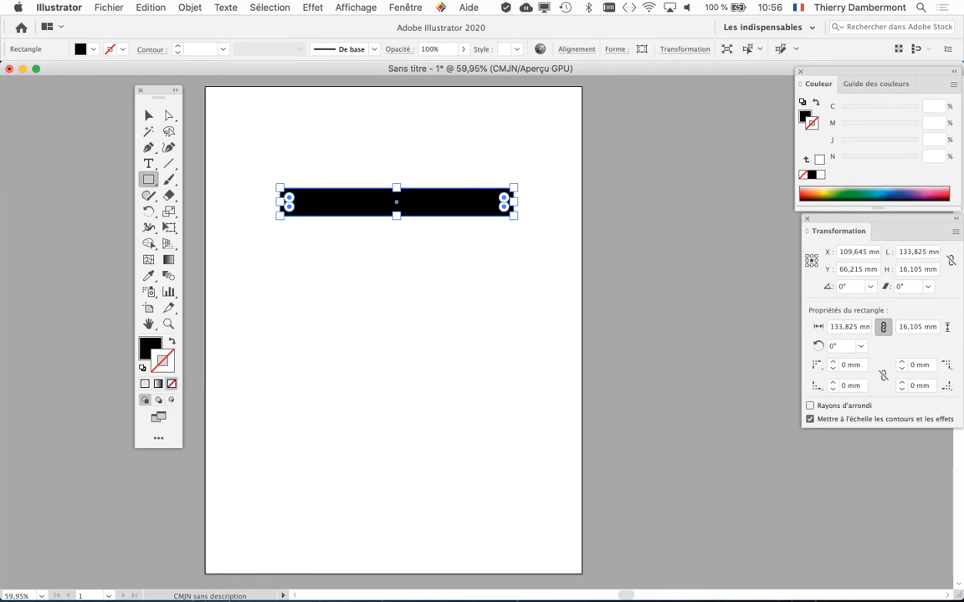
Display the Calques panel, place it beside the artboard and make it smaller.
key("super+minus")
left_click_drag(158, 91, 81, 101)
key("space")
left_click_drag(377, 318, 309, 284)
left_click(405, 6)
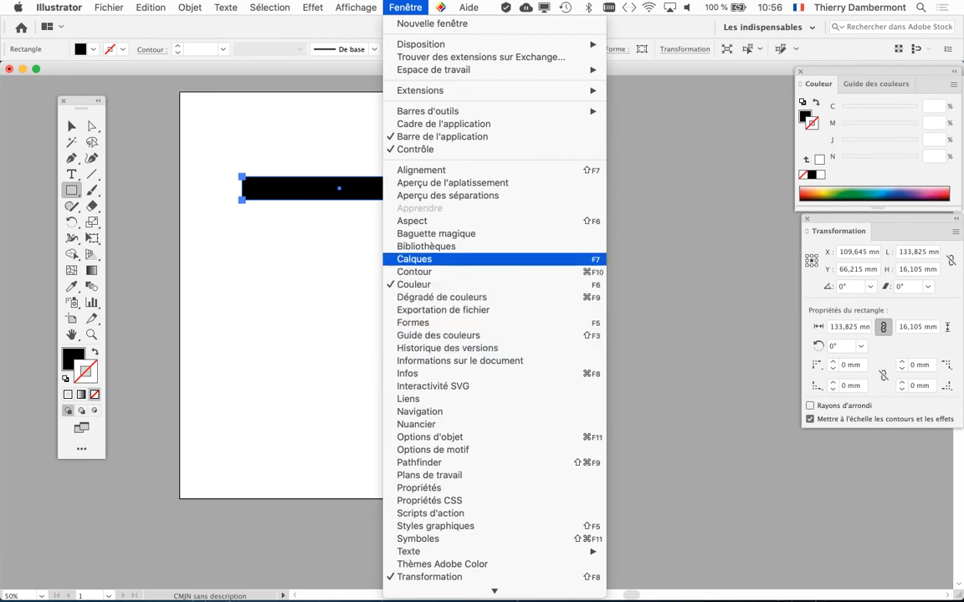
left_click(415, 259)
left_click_drag(500, 208, 605, 142)
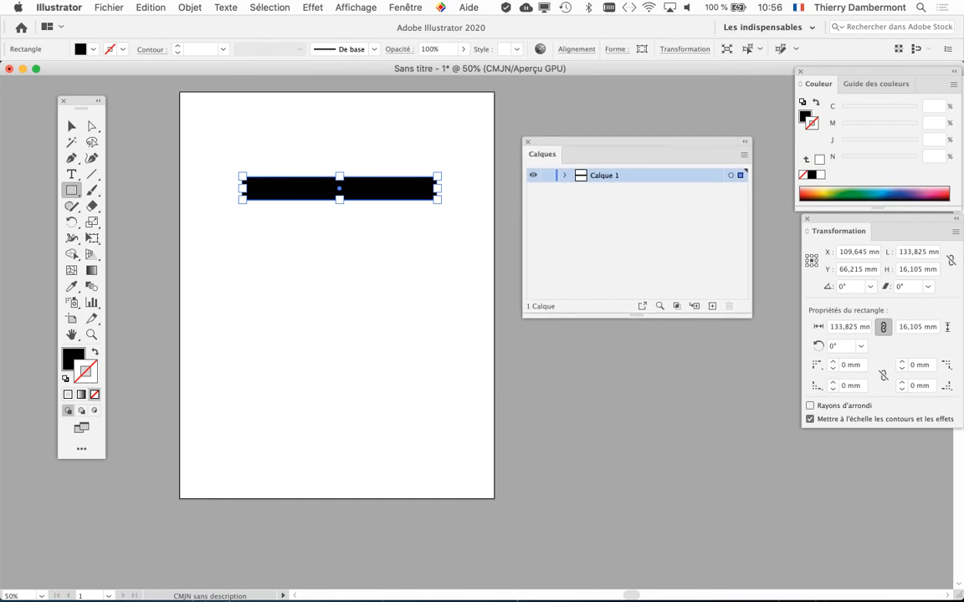
left_click_drag(750, 317, 707, 289)
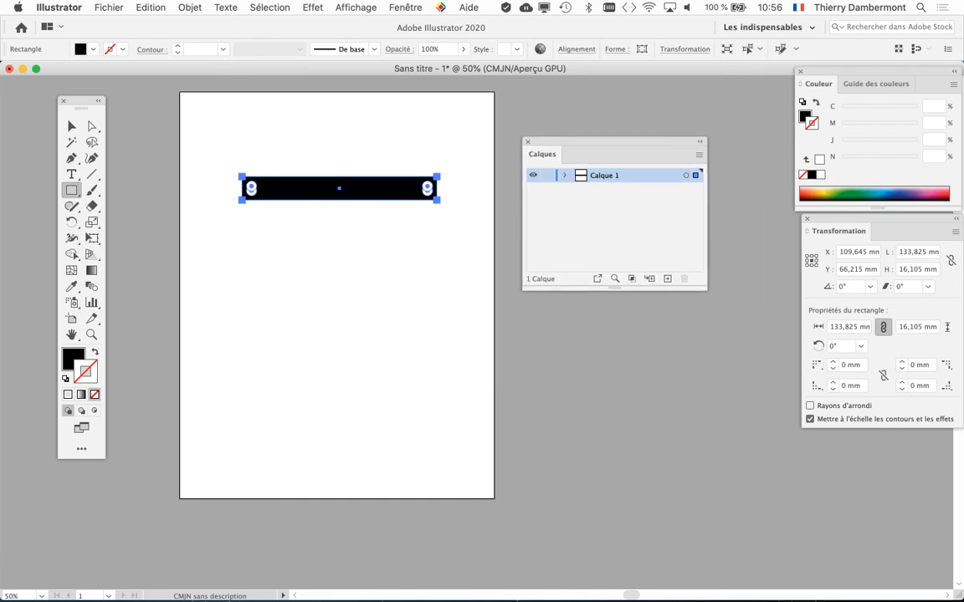
Add a new layer above Calque 1 and name it "fond".
left_click(667, 278)
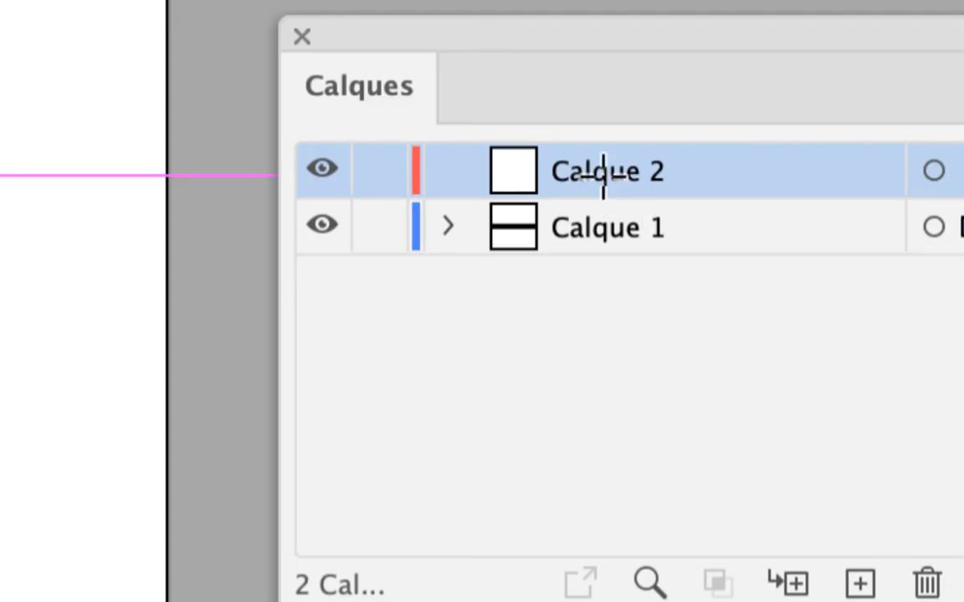
double_click(603, 174)
type("fond")
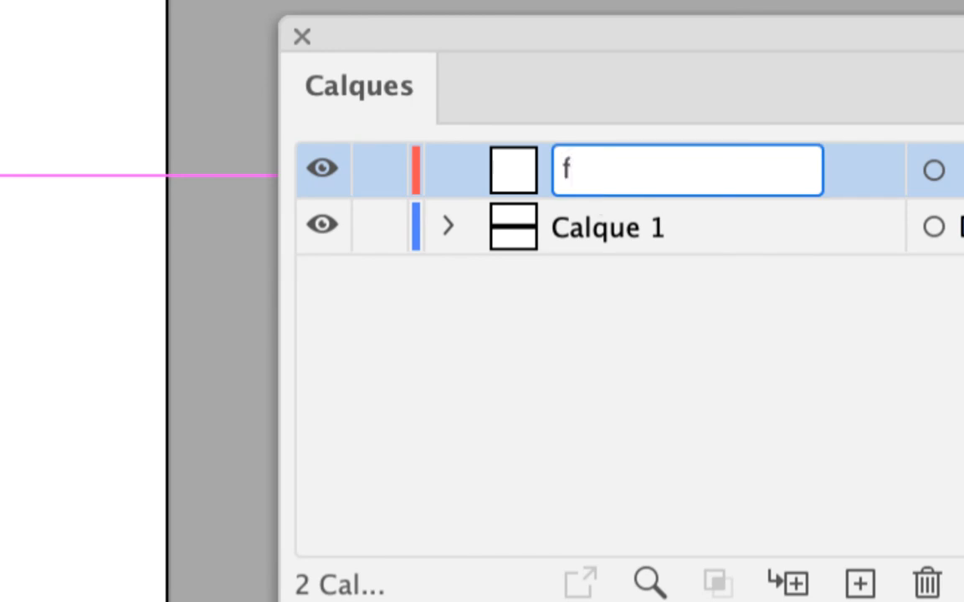
key("Return")
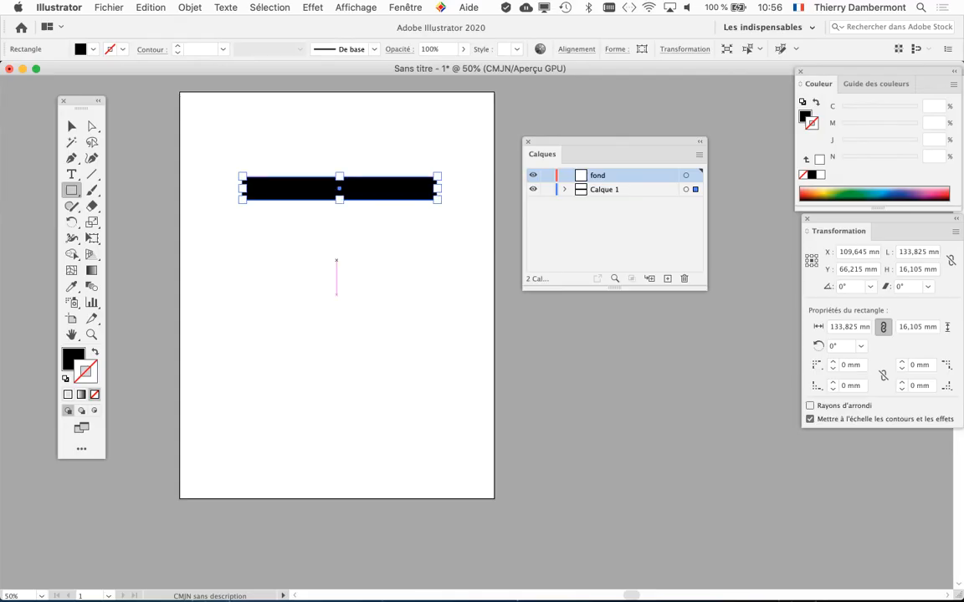
Draw a large rectangle about 910 mm by 811 mm on the fond layer, covering the whole artboard and its surroundings.
key("super+minus")
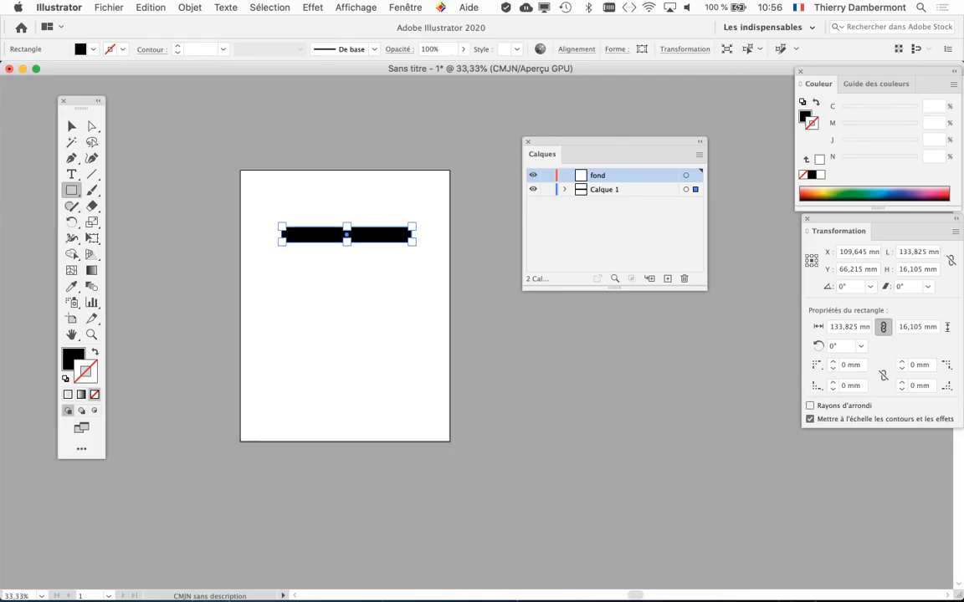
key("super+minus")
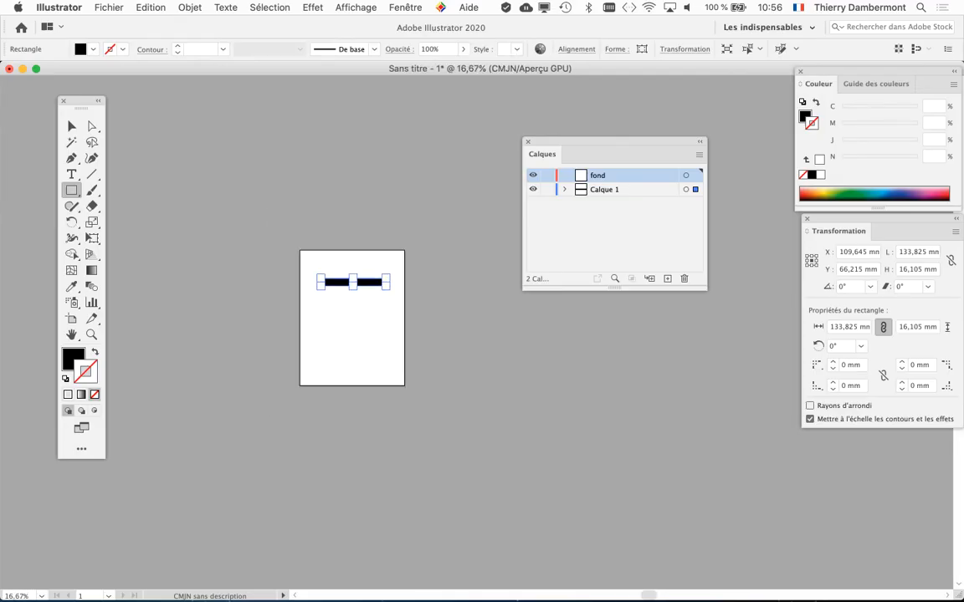
mouse_move(129, 121)
left_mouse_down()
mouse_move(411, 400)
mouse_move(645, 545)
mouse_move(571, 513)
left_mouse_up()
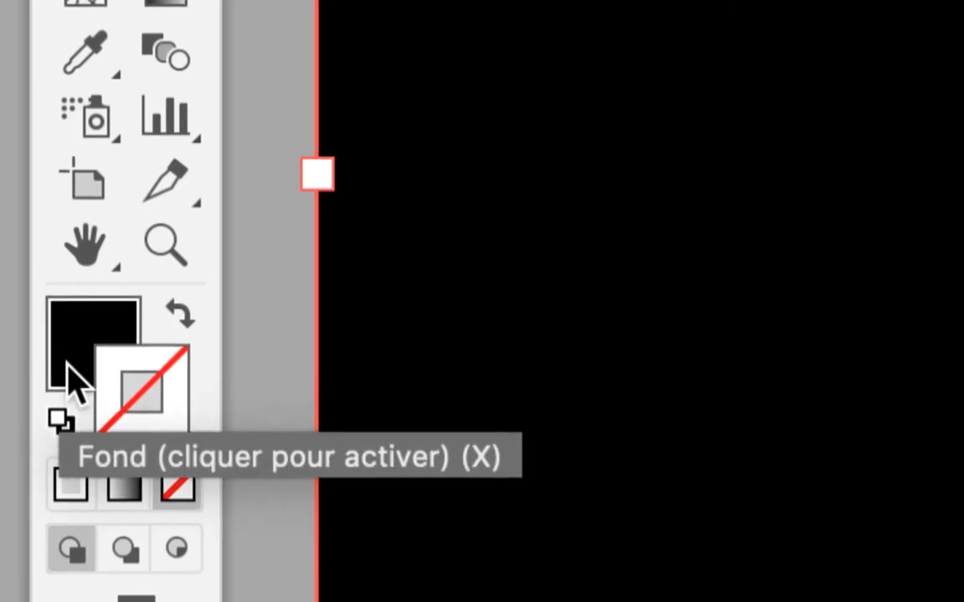
Make the large rectangle's fill active and display the Nuancier panel near the artboard.
left_click(67, 365)
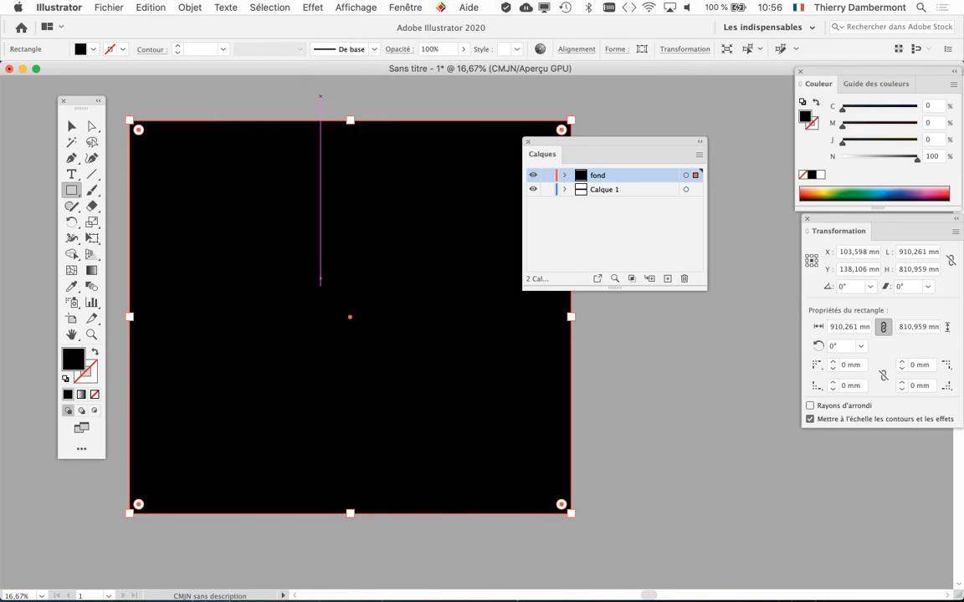
left_click(405, 7)
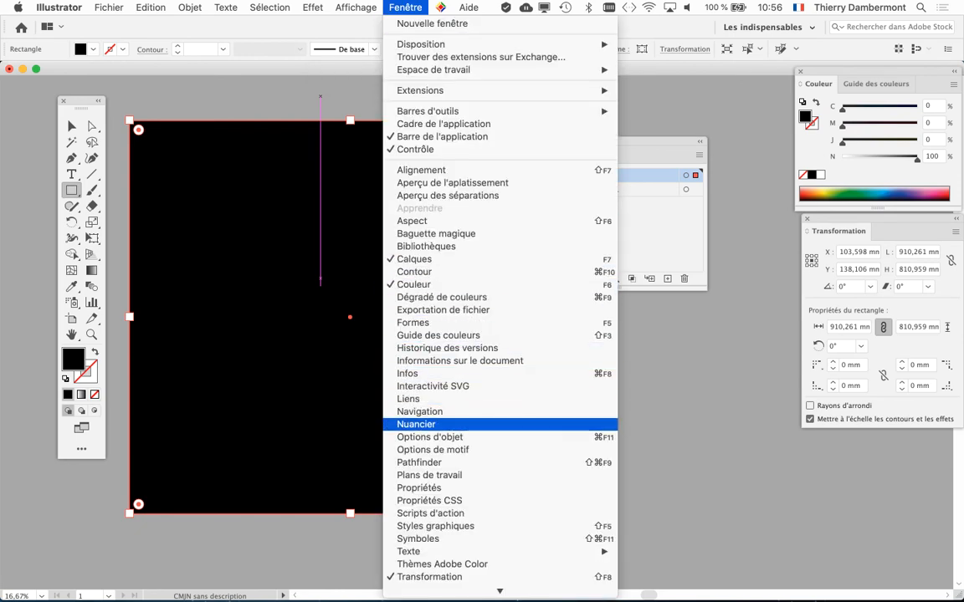
left_click(419, 424)
left_click_drag(125, 223, 320, 103)
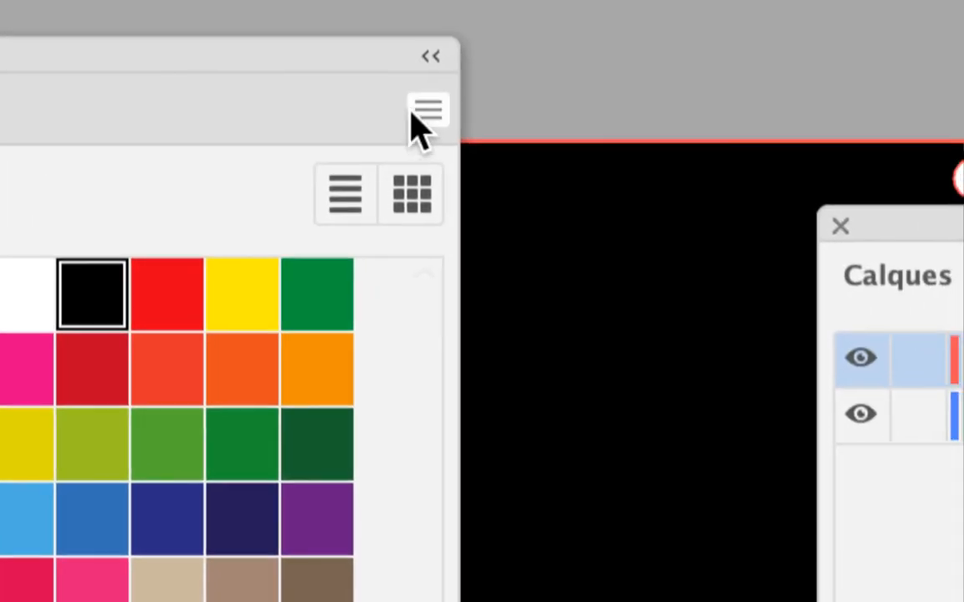
Create a new global swatch in RVB mode with R=218, V=208 and B=220 as the large rectangle's fill.
left_click(418, 116)
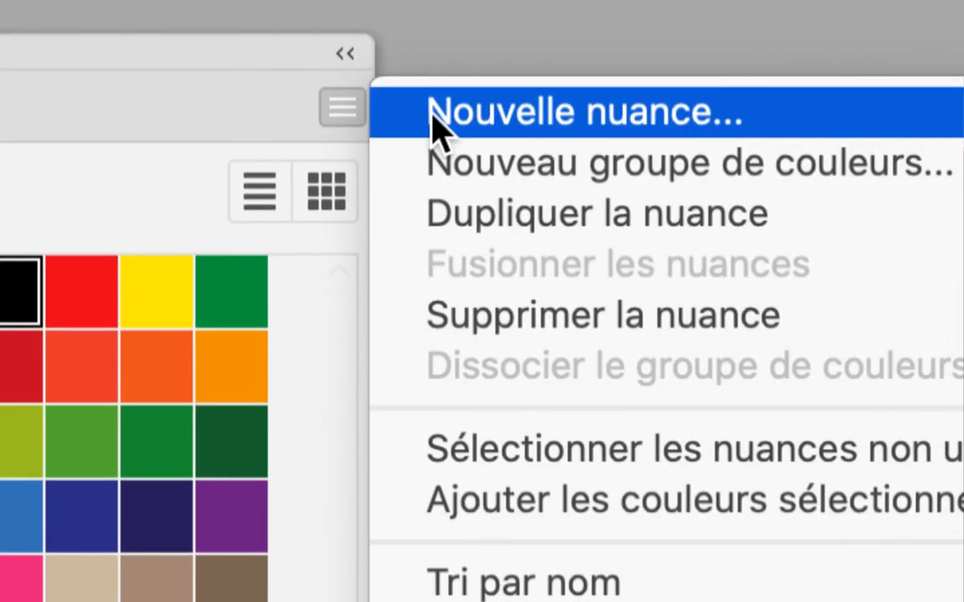
left_click(517, 125)
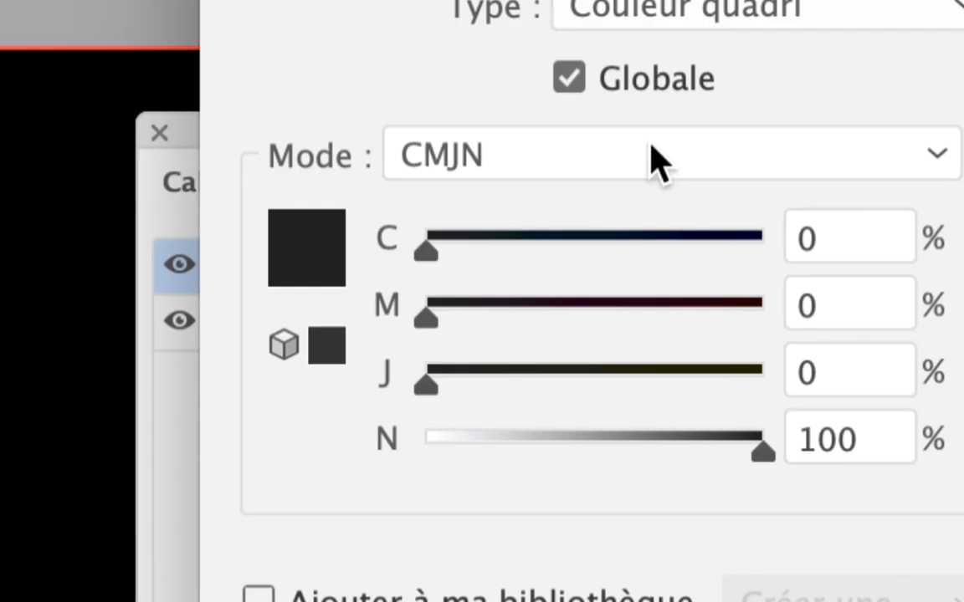
left_click(652, 149)
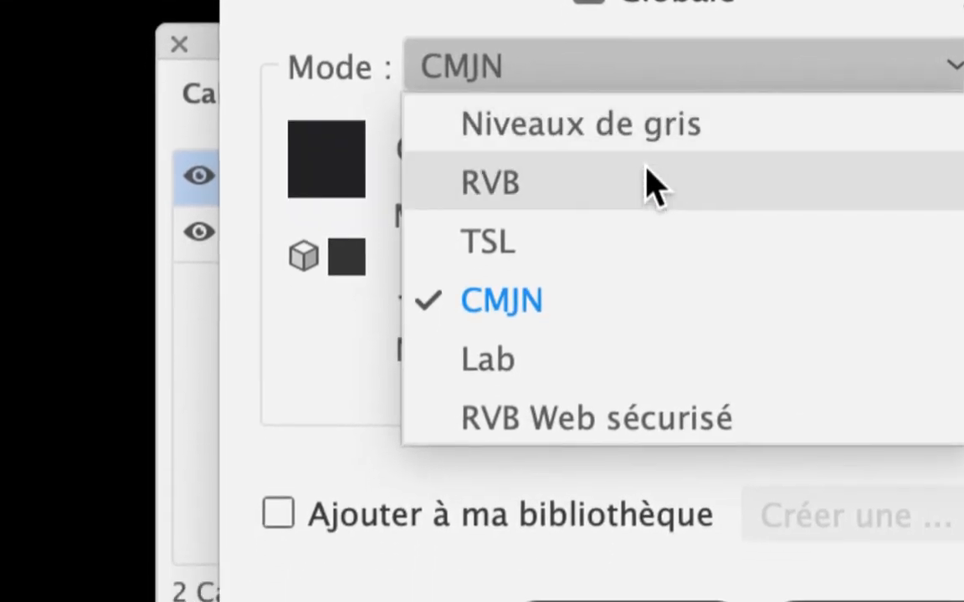
left_click(645, 177)
left_click(755, 152)
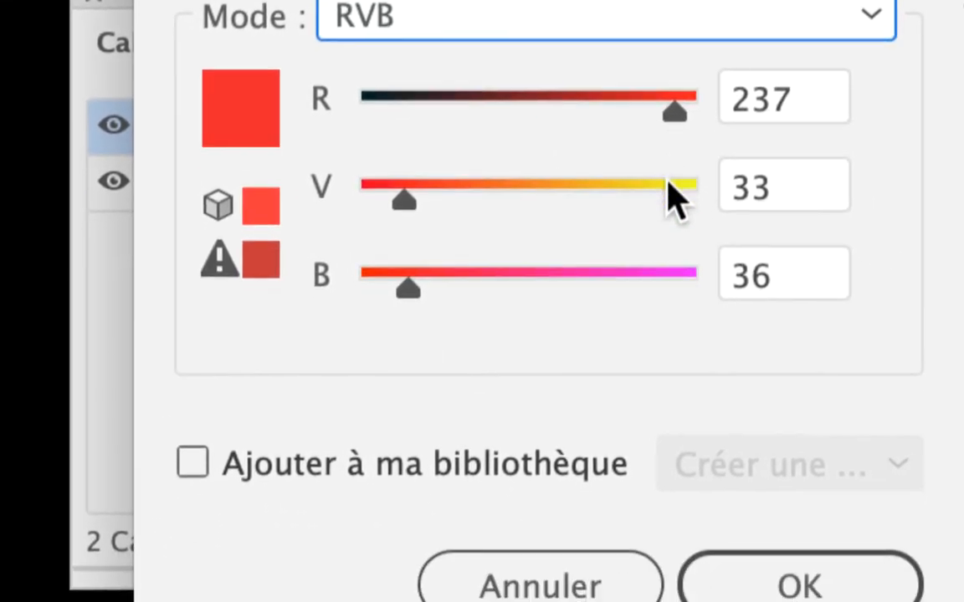
left_click(749, 237)
left_click(674, 223)
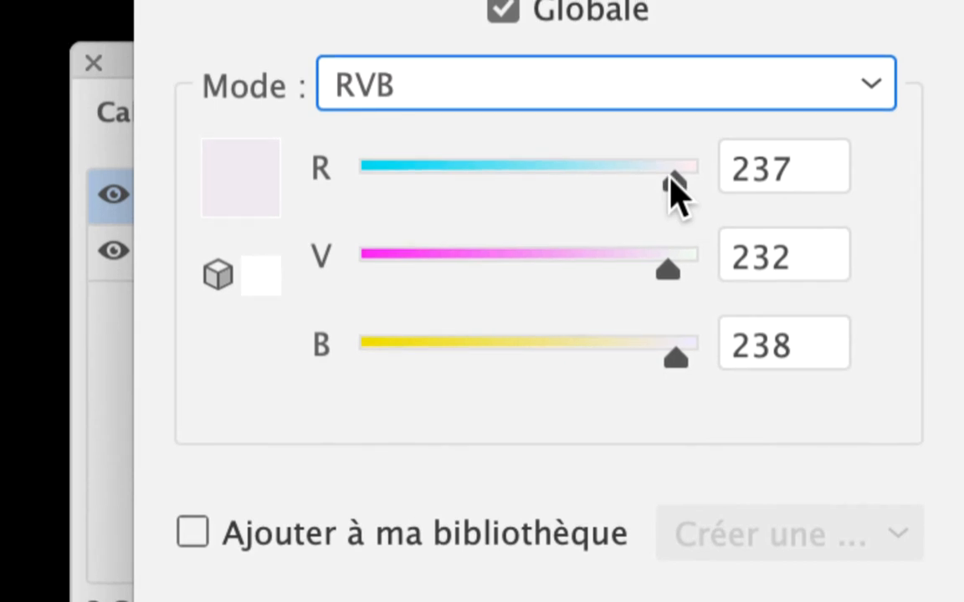
left_click_drag(670, 178, 663, 181)
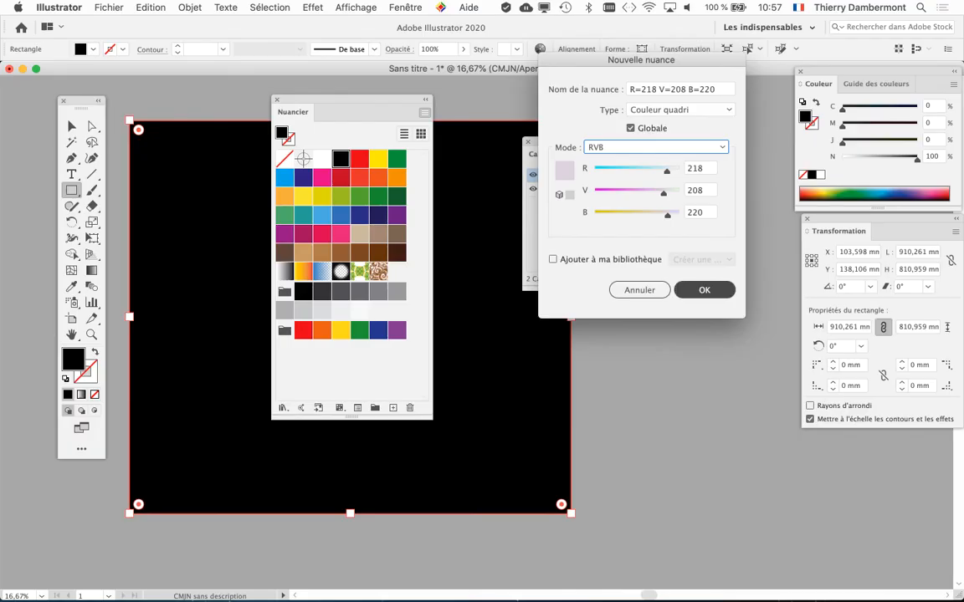
left_click(690, 288)
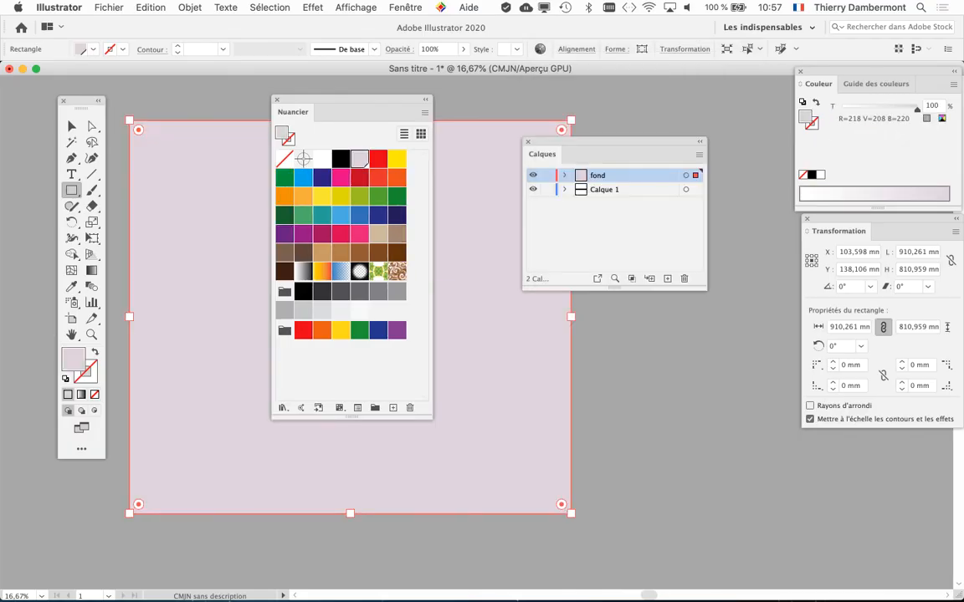
Move the Calques and Nuancier panels off the large rectangle, placing Nuancier below Calques.
left_click_drag(586, 142, 687, 91)
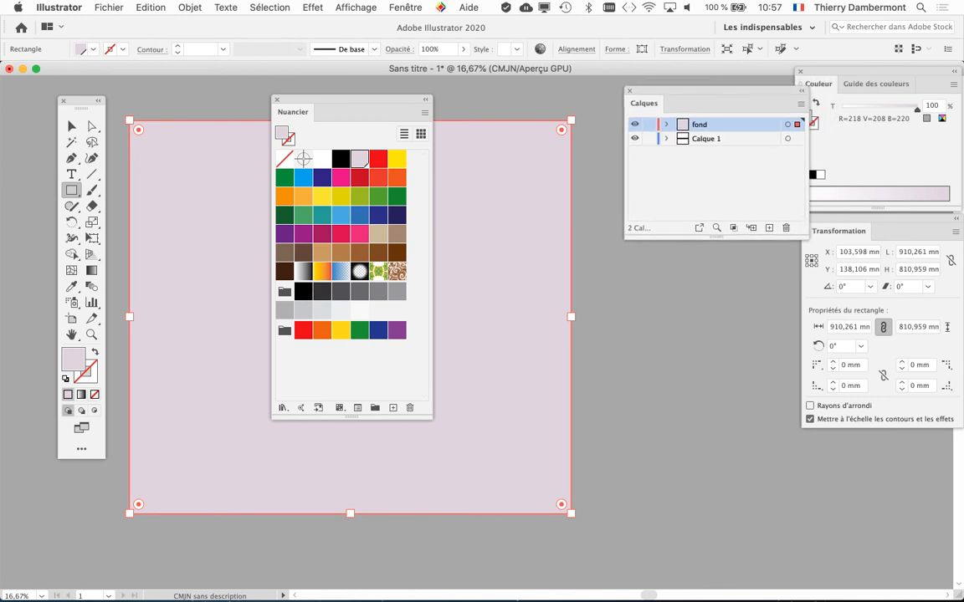
left_click_drag(351, 105, 701, 275)
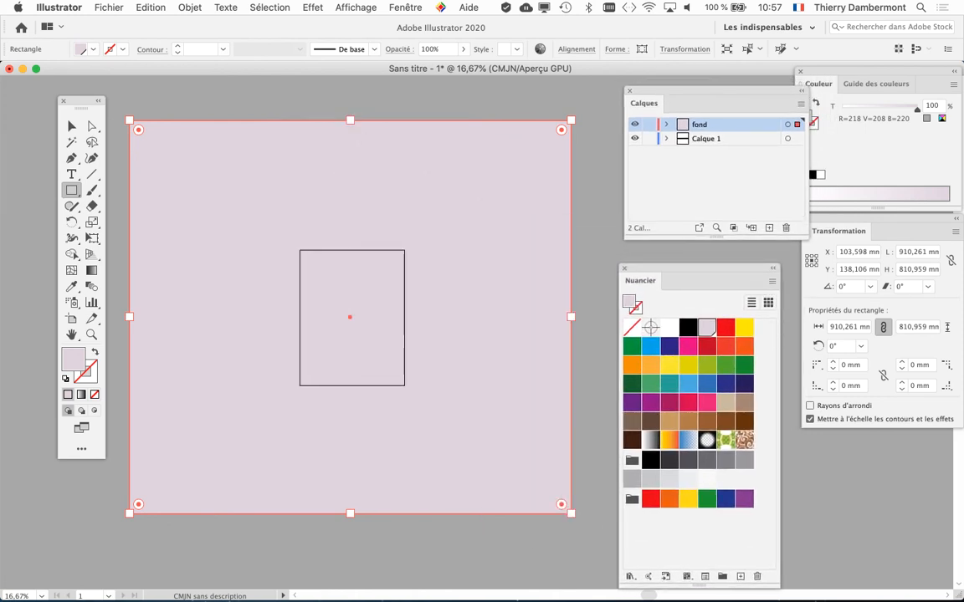